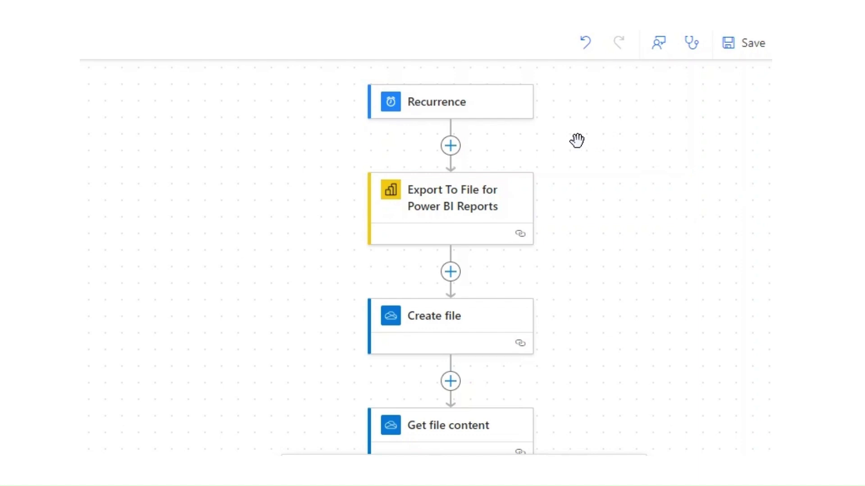
- Pan the Weekly GP Report flow so Recurrence and Export To File for Power BI Reports are visible
left_click_drag(575, 140, 538, 135)
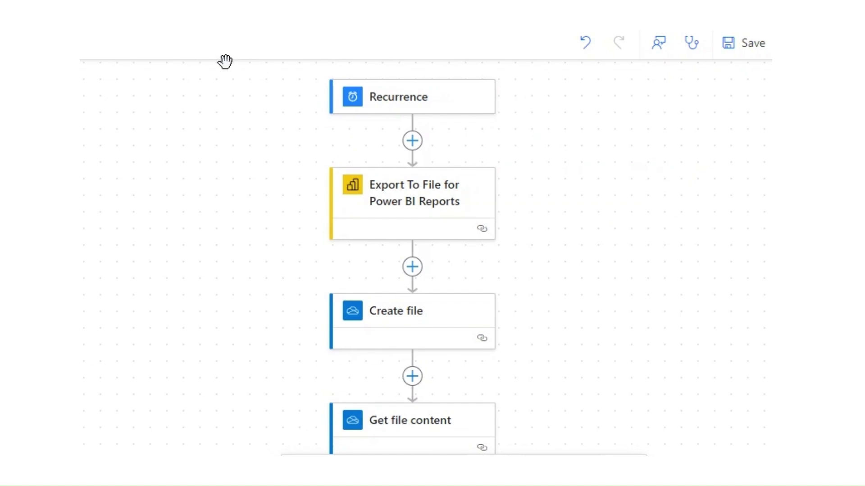
scroll(585, 170, "down", 4)
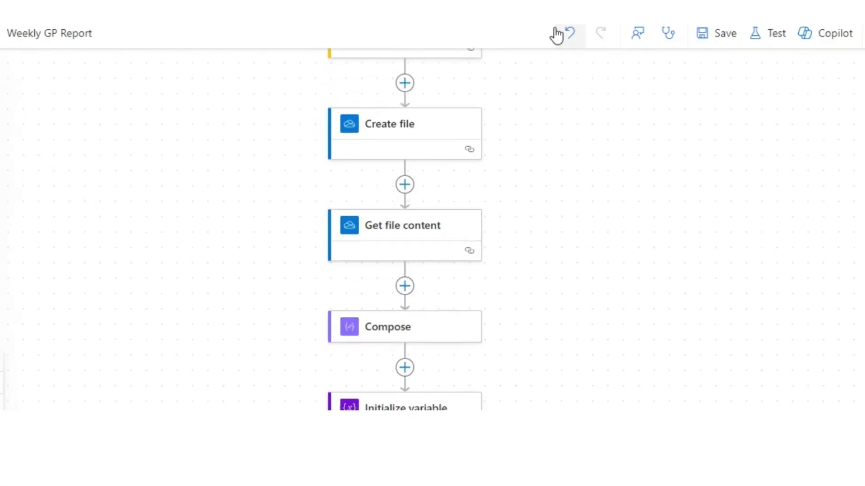
scroll(554, 202, "up", 4)
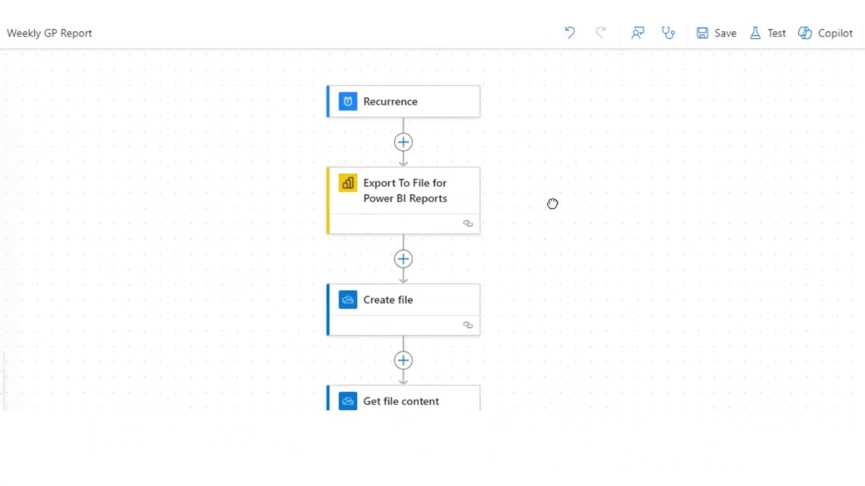
left_click_drag(554, 203, 561, 172)
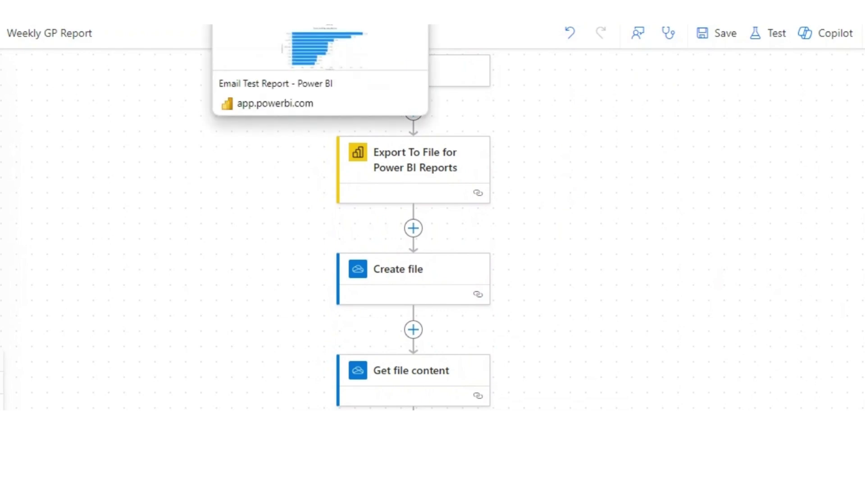
- Switch to the Gross Profit and Revenue Report in Power BI and select its full URL
left_click(279, 21)
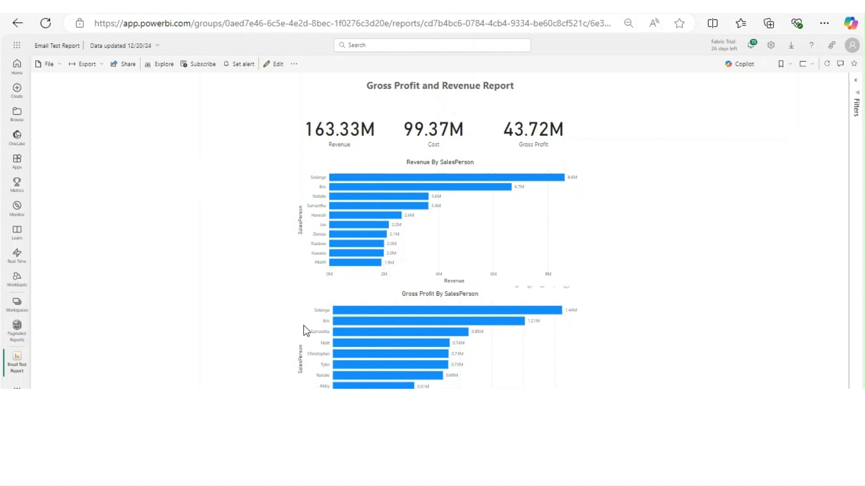
left_click(310, 26)
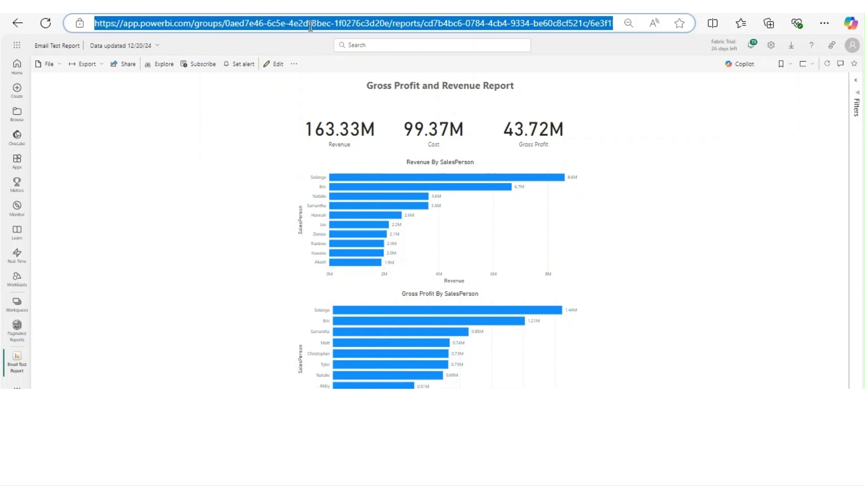
- Paste the report URL on a new line below the saved links in Notepad
key("alt+Tab")
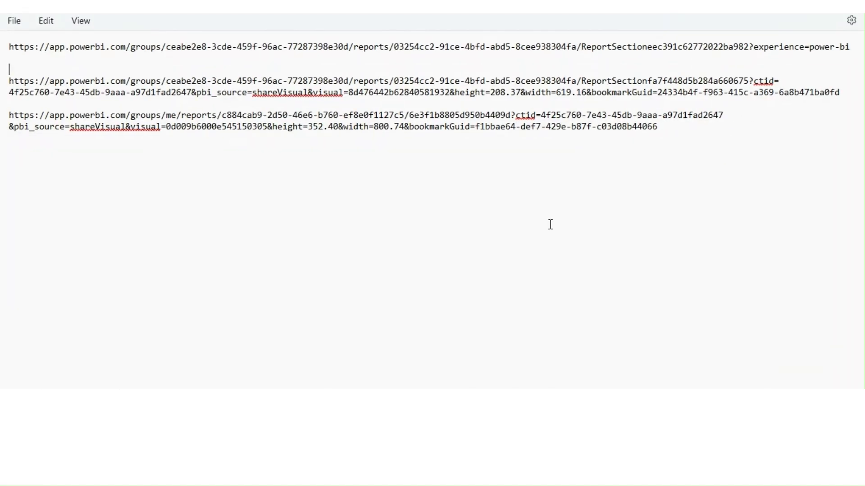
left_click(720, 151)
key("Return")
key("Return")
type("https://app.powerbi.com/groups/0aed7e46-6c5e-4e2d-8bec-1f0276c3d20e/reports/cd7b4bc6-0784-4cb4-9334-be60c8cf521c/6e3f1b8805d950b4409d?experience=power-bi")
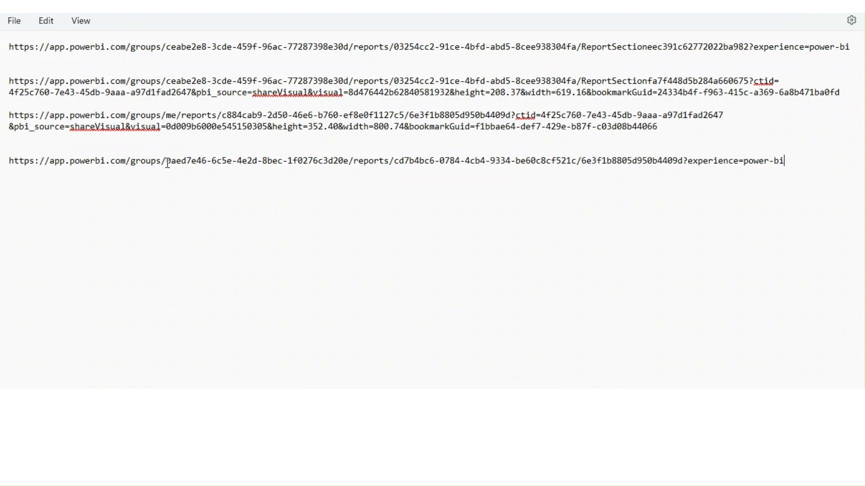
- Compare the new URL's page ID 6e3f1b8805d950b4409d against the first link's ReportSection ID
left_click_drag(167, 163, 581, 173)
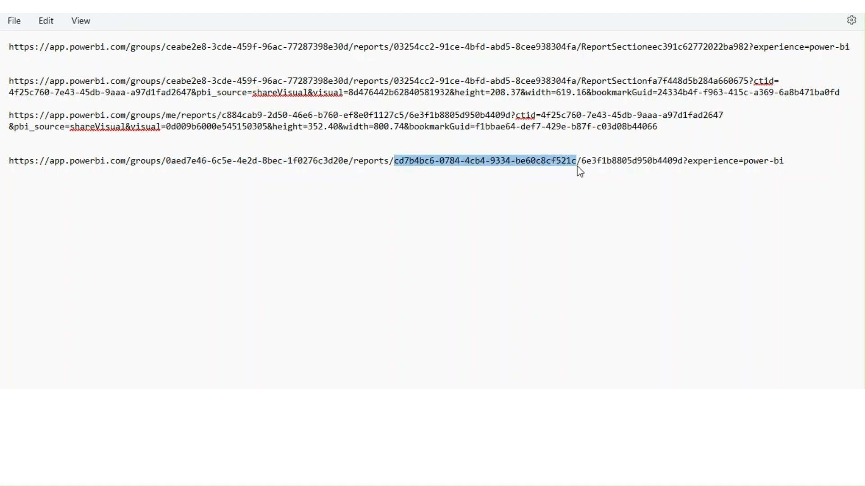
left_click(399, 167)
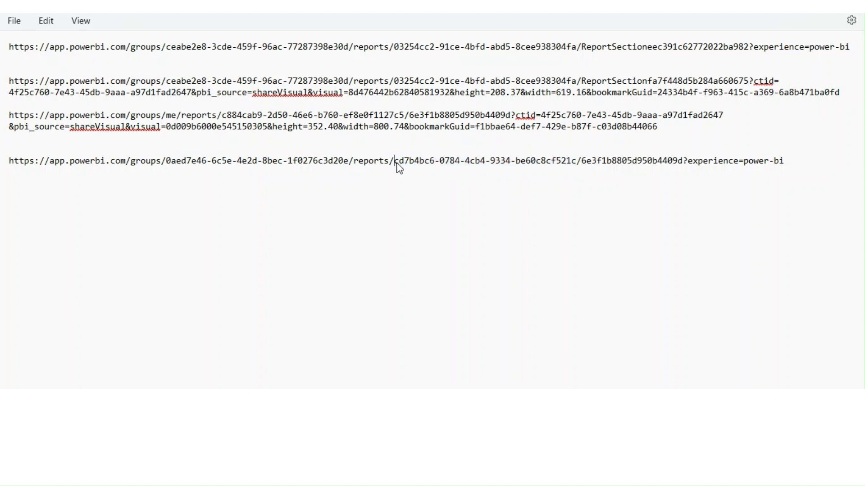
left_click(582, 163)
left_click_drag(585, 171, 687, 170)
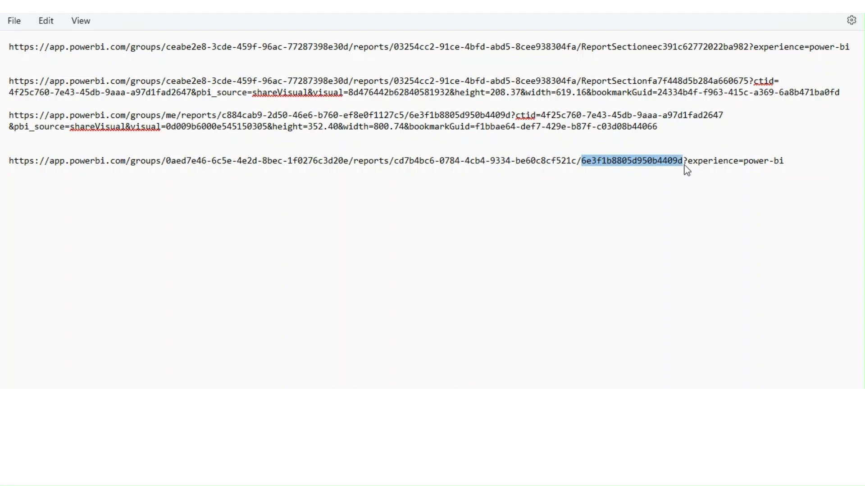
left_click(631, 183)
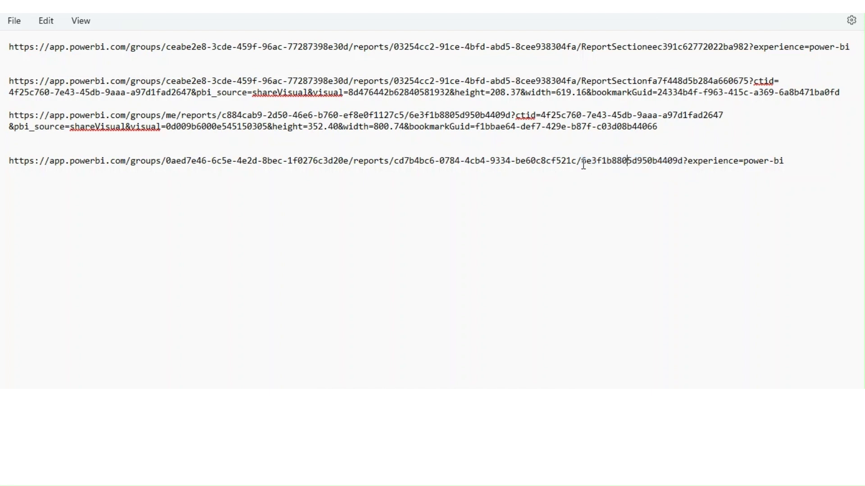
mouse_move(583, 163)
left_mouse_down()
mouse_move(686, 166)
mouse_move(586, 165)
left_mouse_up()
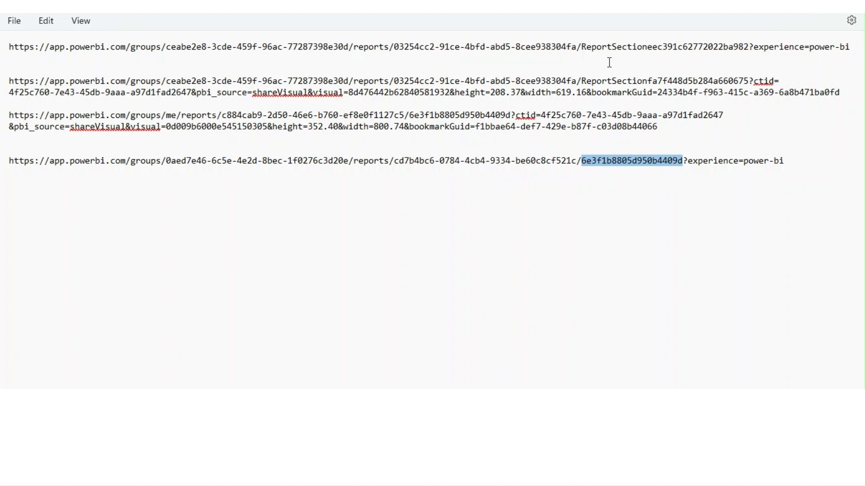
left_click(584, 47)
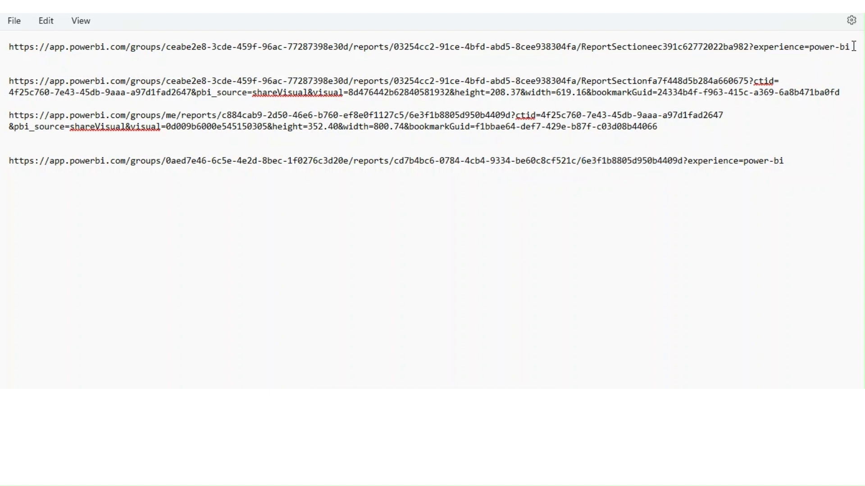
left_click_drag(581, 47, 748, 54)
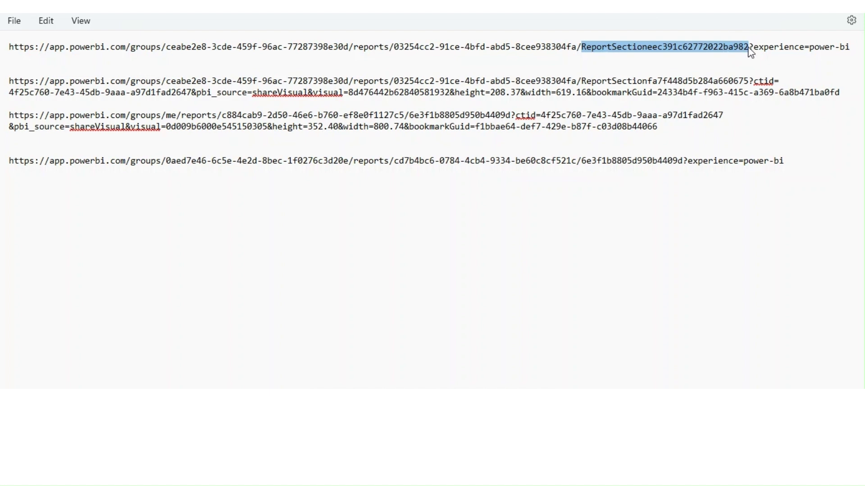
left_click(751, 51)
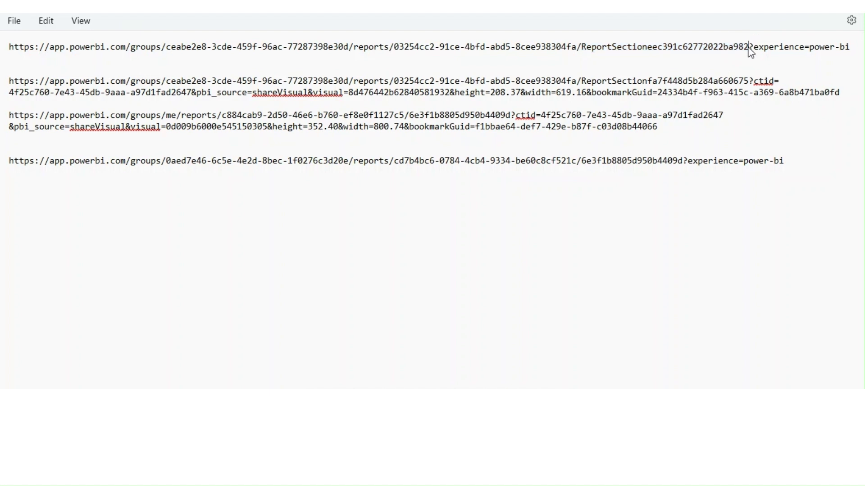
left_click_drag(582, 162, 681, 169)
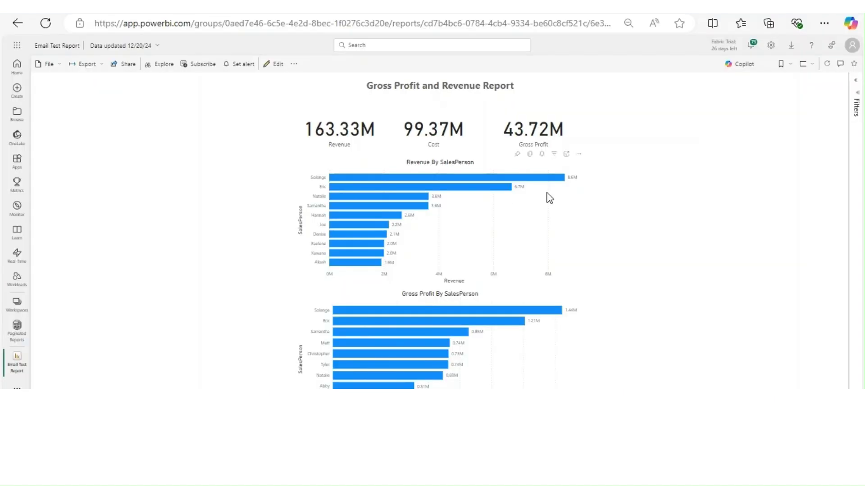
- Copy a link to the Revenue By SalesPerson visual using Share > Link to this visual
key("alt+Tab")
left_click(578, 154)
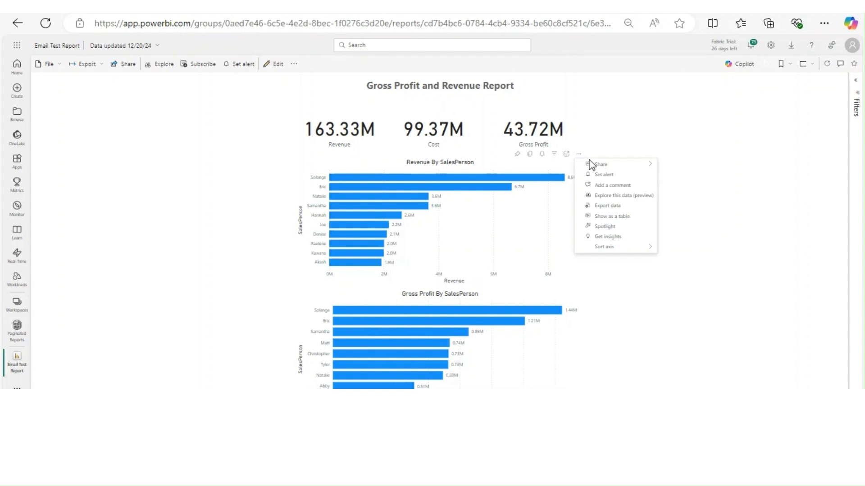
mouse_move(603, 165)
left_click(681, 168)
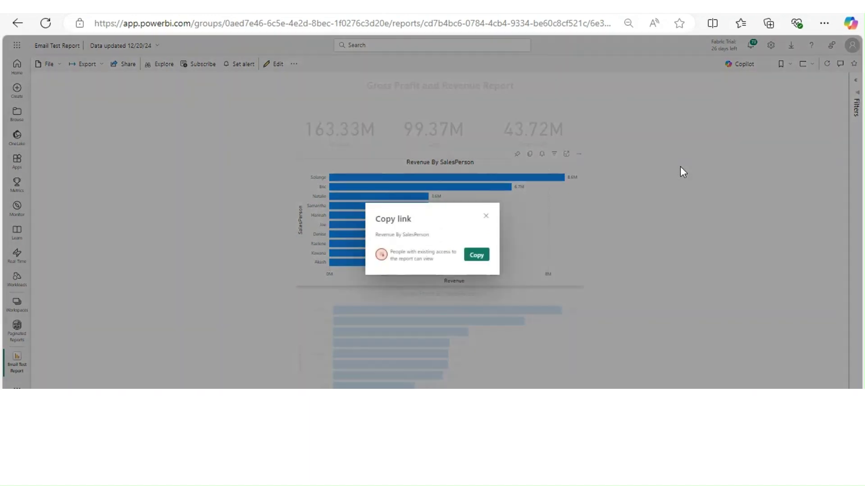
left_click(475, 255)
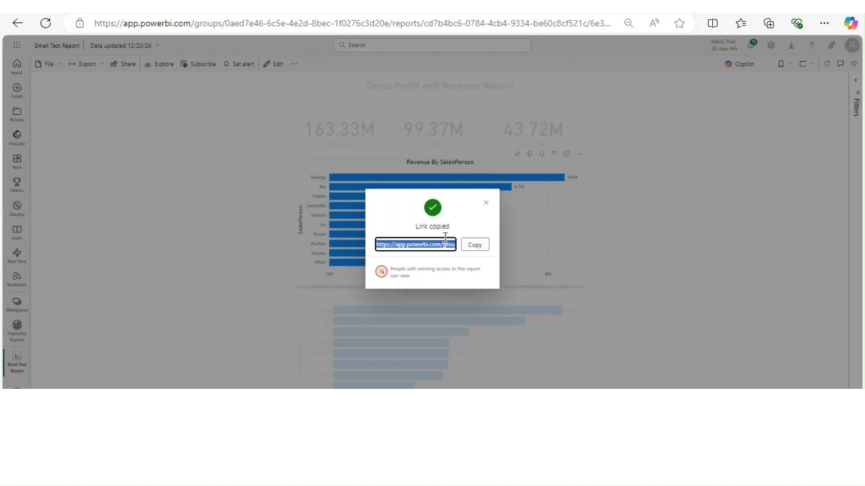
left_click(475, 246)
- Paste the visual link on a new Notepad line and highlight its visual ID 0d009b6000e545150305
key("alt+Tab")
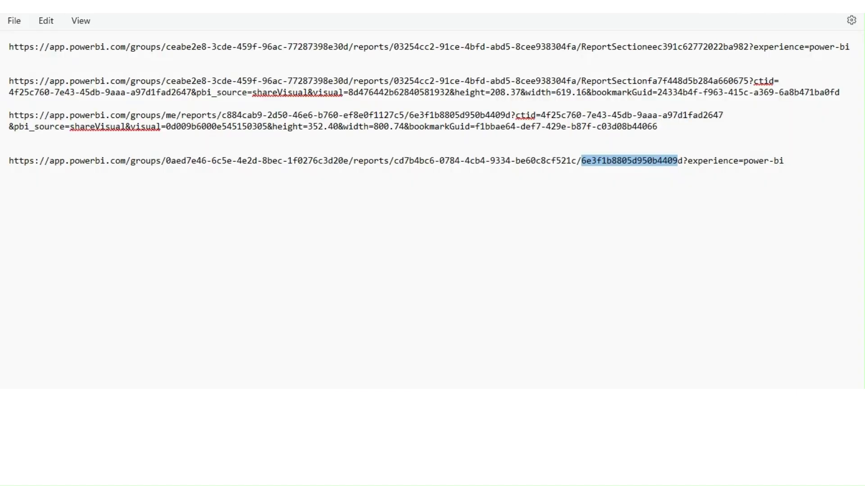
left_click(820, 158)
key("Return")
key("ctrl+v")
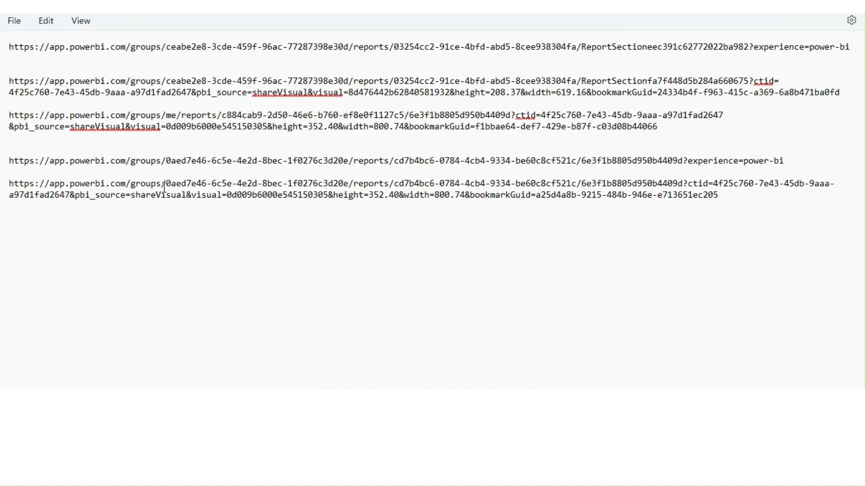
left_click_drag(166, 183, 683, 187)
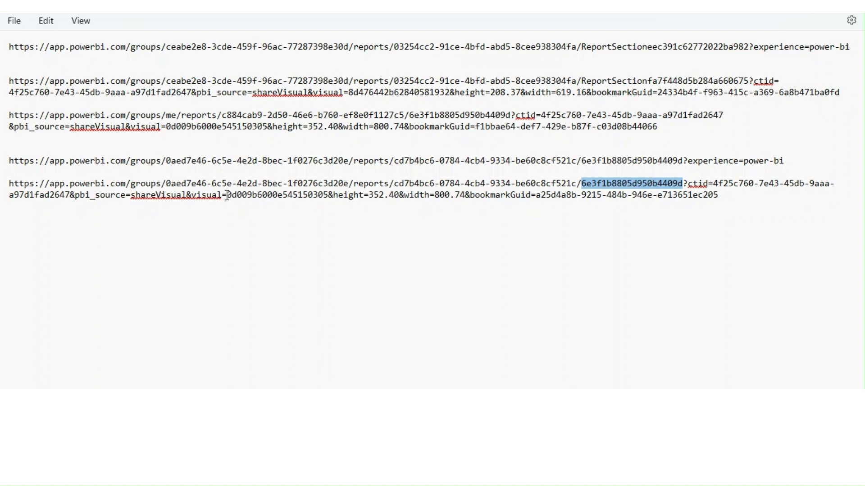
left_click_drag(227, 195, 328, 197)
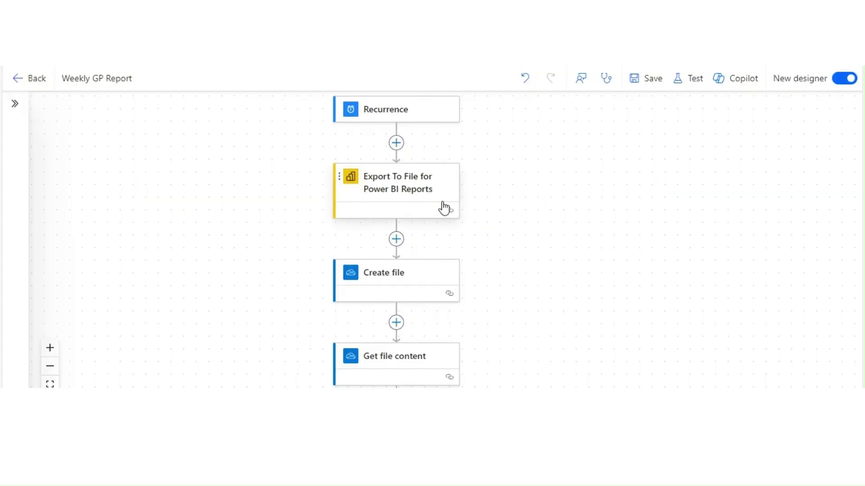
- Turn on the Bookmark State and Pages advanced parameters for the Export To File step
left_click(377, 182)
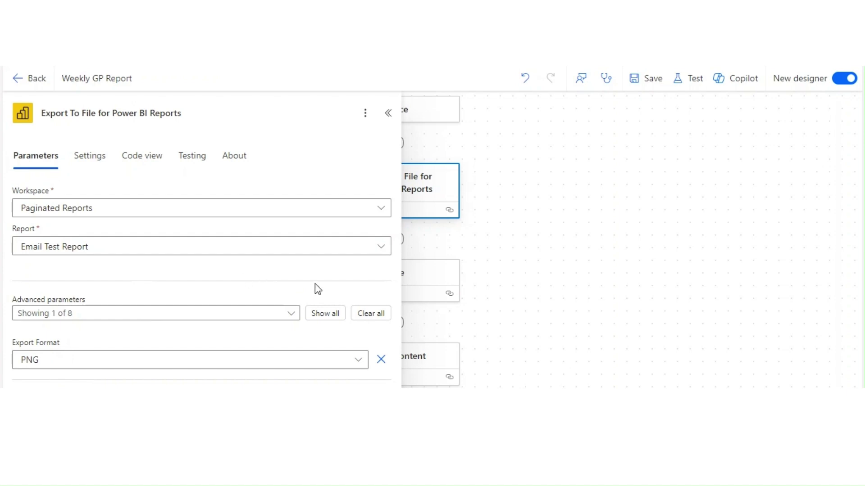
left_click(291, 315)
left_click(90, 229)
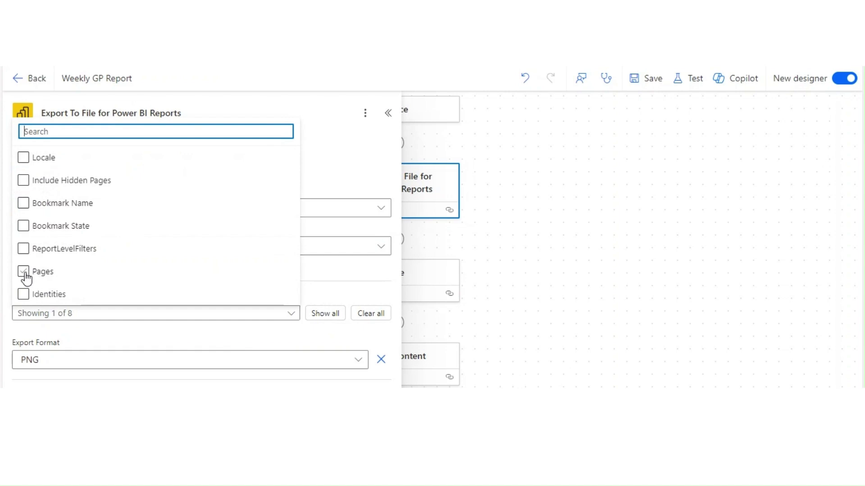
left_click(24, 273)
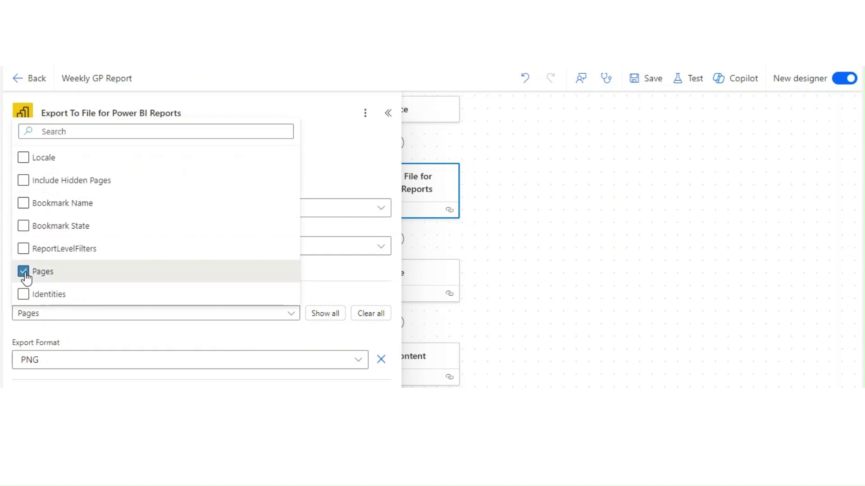
left_click(337, 289)
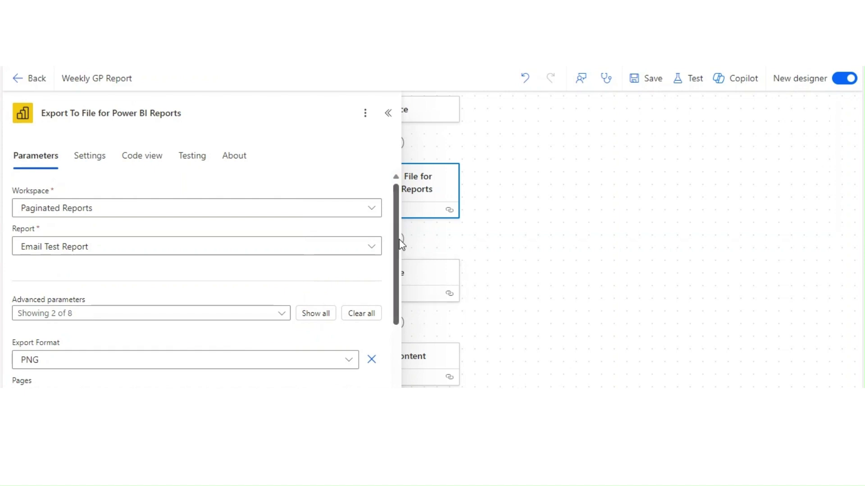
- Replace the Pagename value with page ID 6e3f1b8805d950b4409d copied from Notepad
left_click_drag(400, 243, 398, 339)
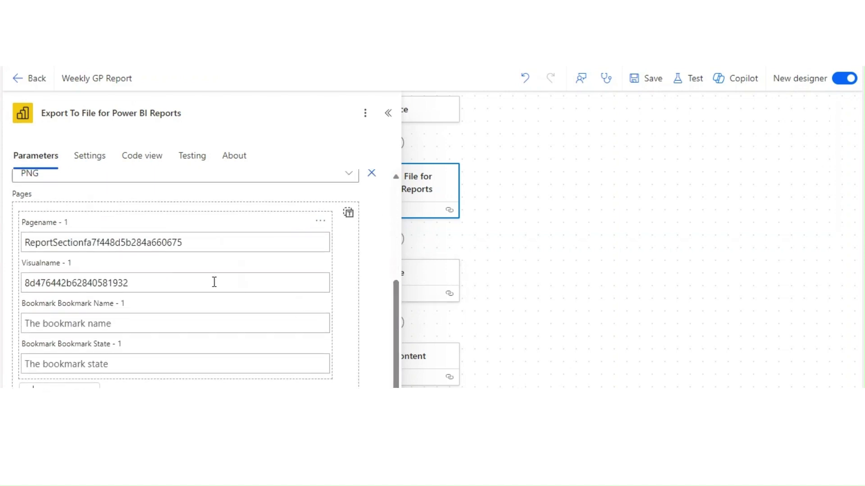
left_click_drag(199, 243, 23, 239)
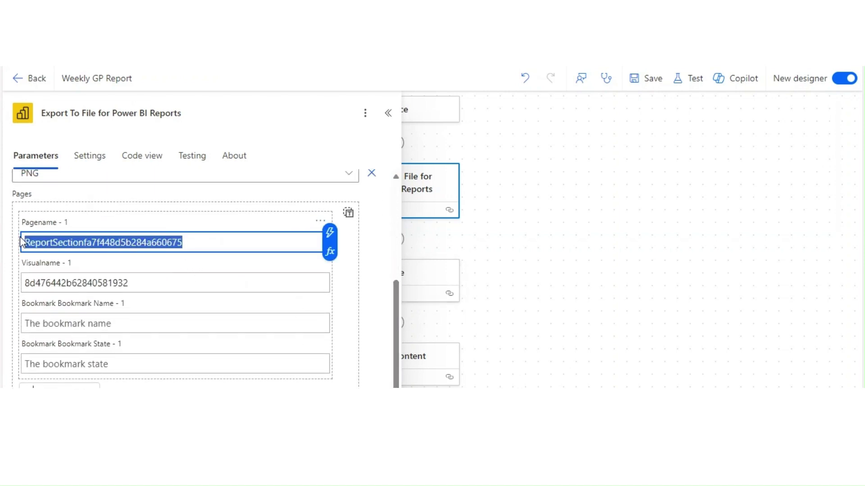
key("BackSpace")
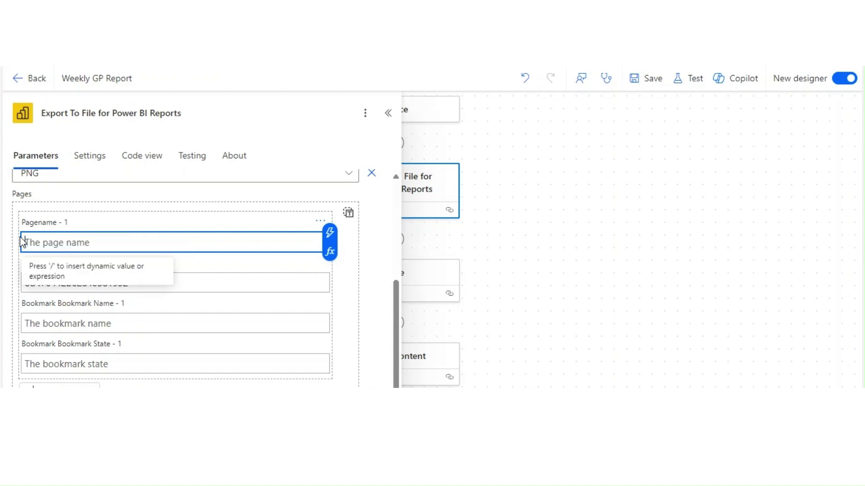
key("alt+Tab")
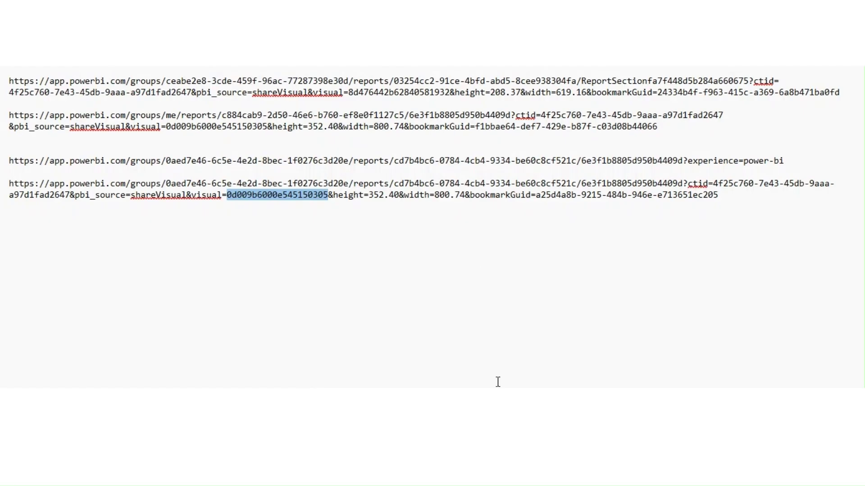
left_click(273, 194)
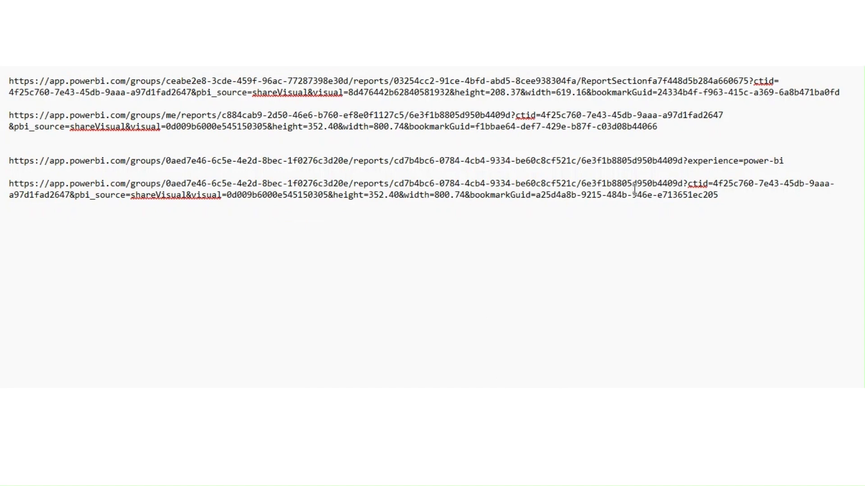
left_click(581, 185)
double_click(596, 184)
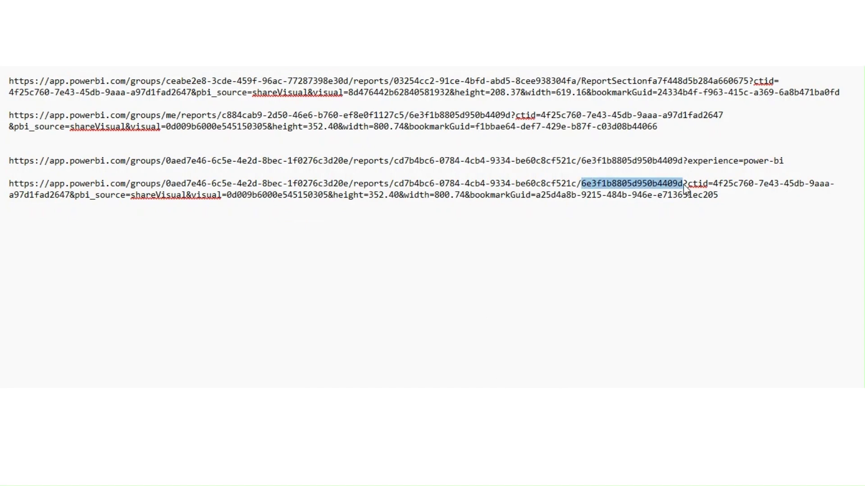
key("ctrl+c")
key("alt+Tab")
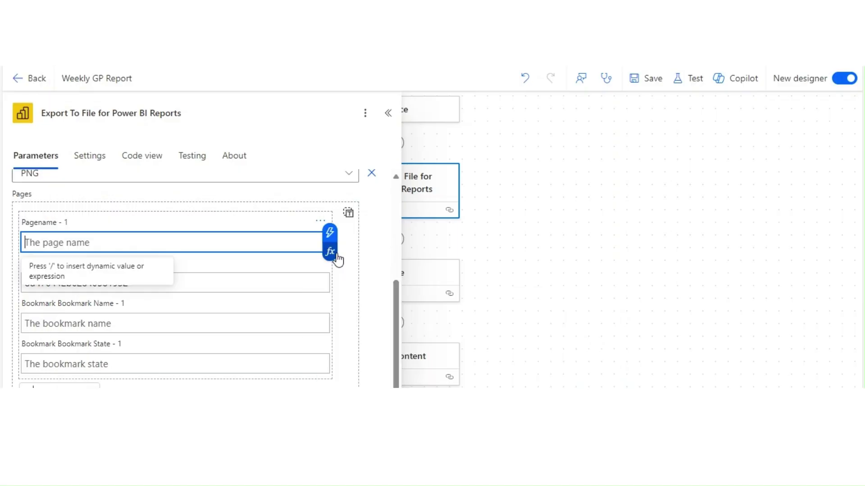
key("ctrl+v")
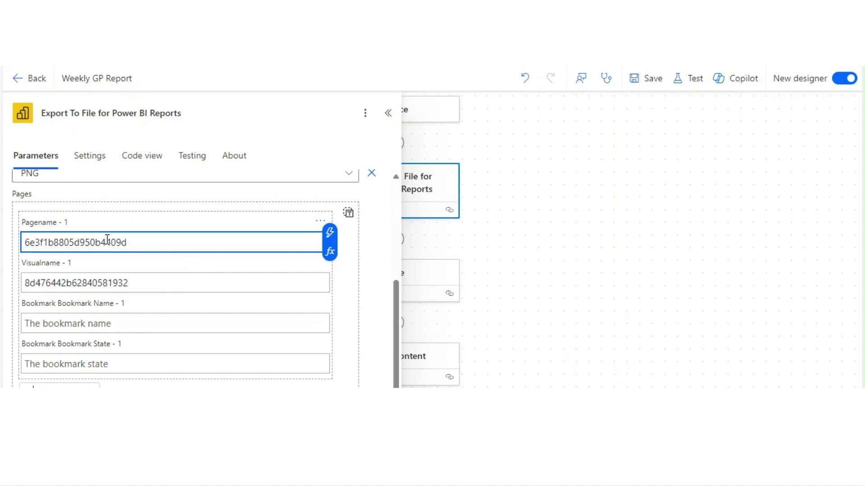
- Replace the Visualname value with visual ID 0d009b6000e545150305
left_click(147, 282)
key("alt+Tab")
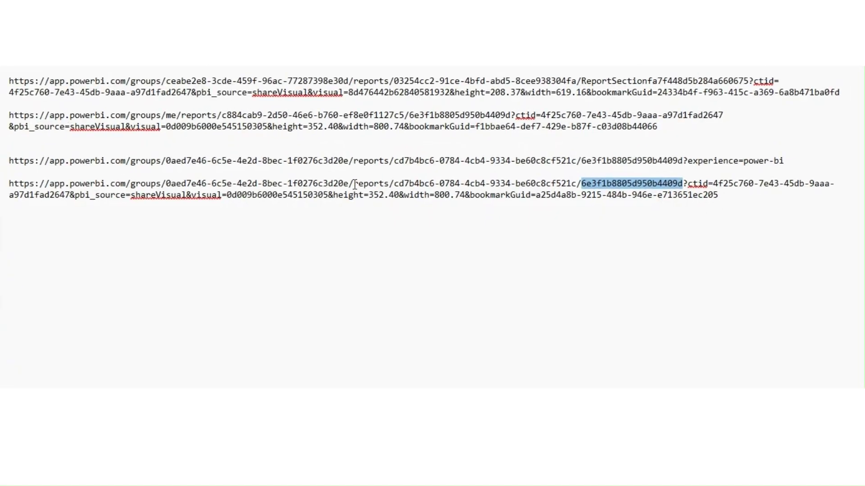
left_click_drag(226, 195, 329, 200)
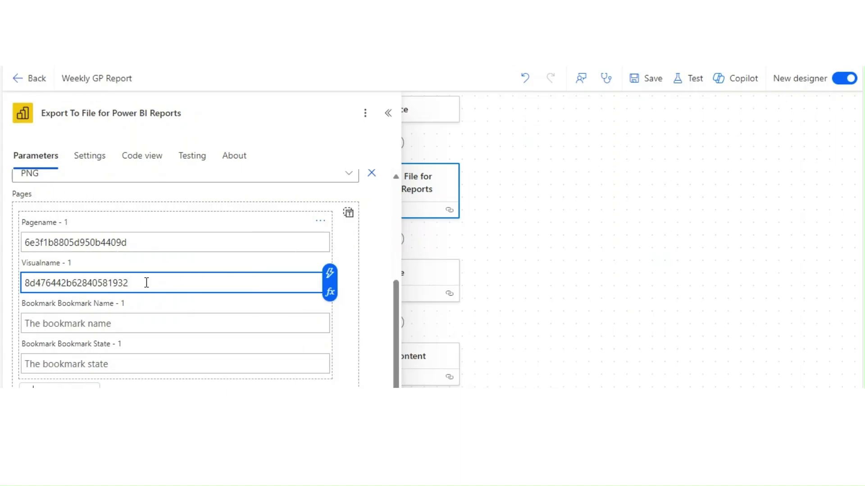
left_click_drag(145, 282, 2, 288)
key("ctrl+v")
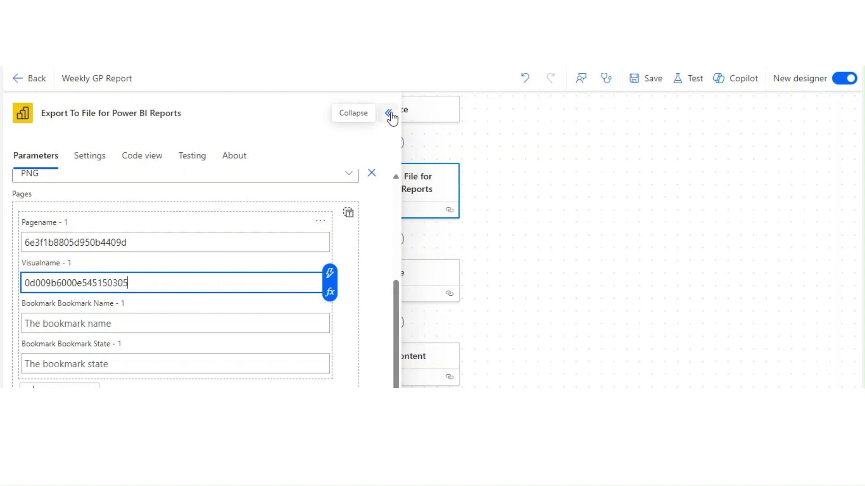
- Collapse the action settings, pan to the top of the flow, and open the Test Flow panel
left_click(395, 290)
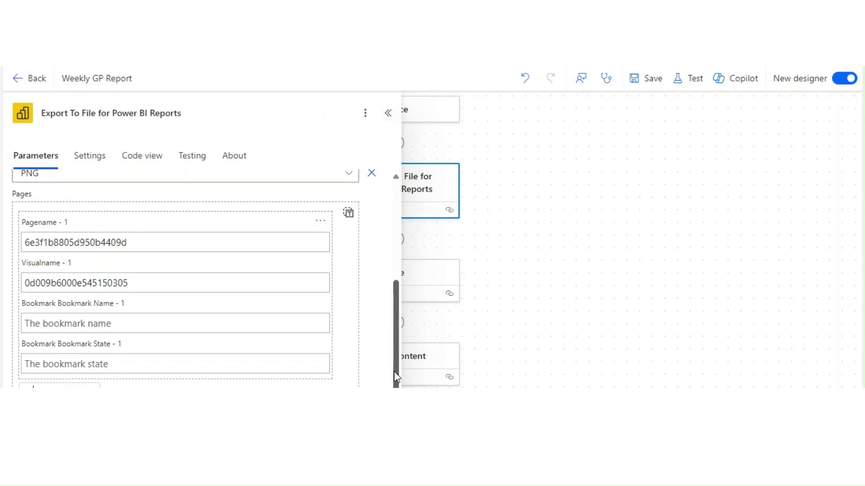
scroll(396, 292, "up", 1)
left_click_drag(396, 292, 396, 177)
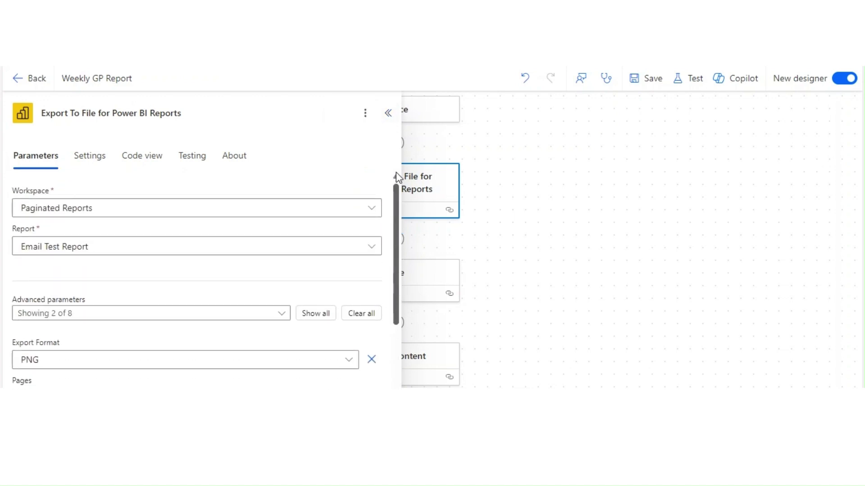
left_click(386, 112)
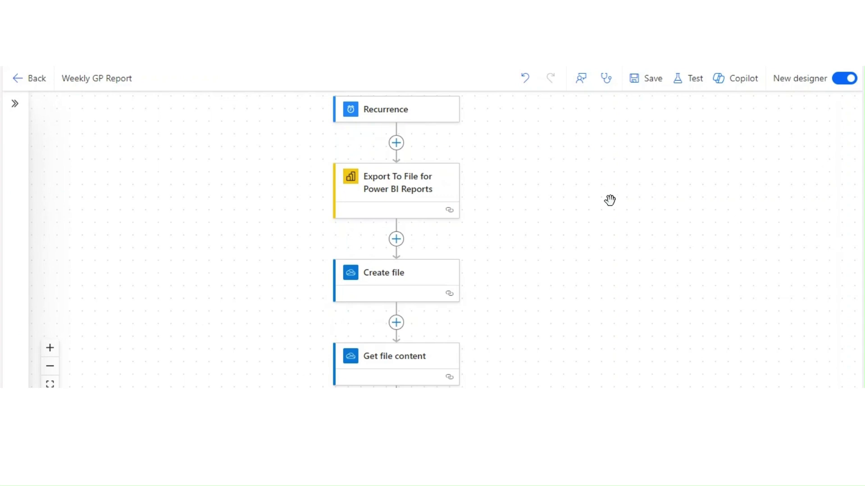
left_click_drag(546, 234, 575, 249)
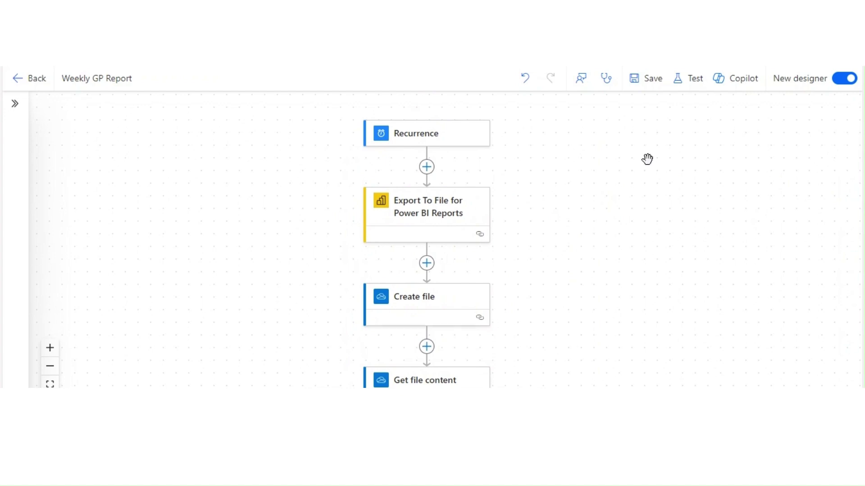
left_click(696, 81)
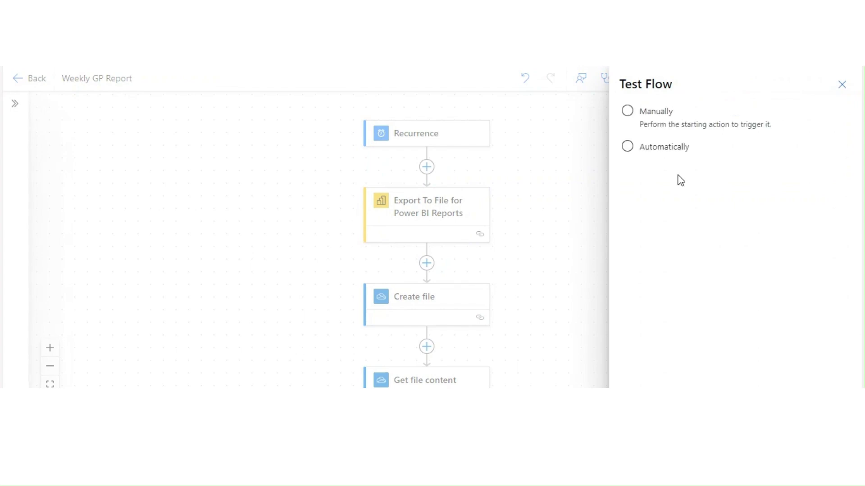
- Run a manually triggered test of the Weekly GP Report flow
left_click(628, 111)
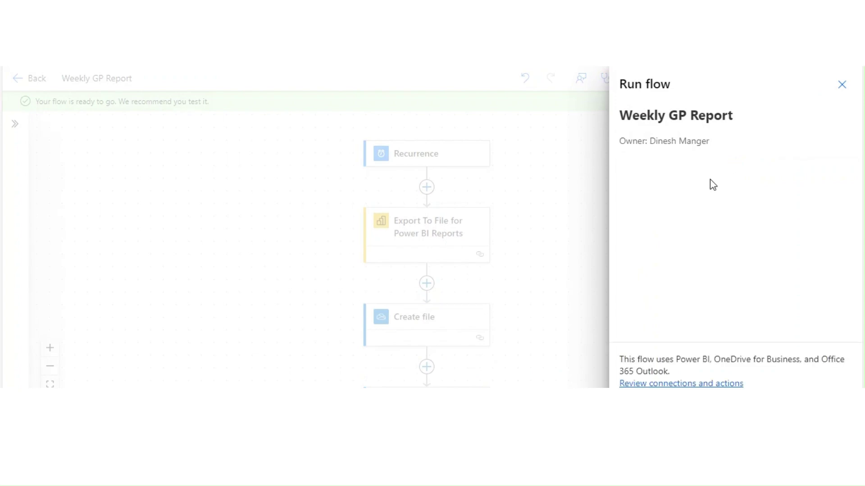
left_click(640, 405)
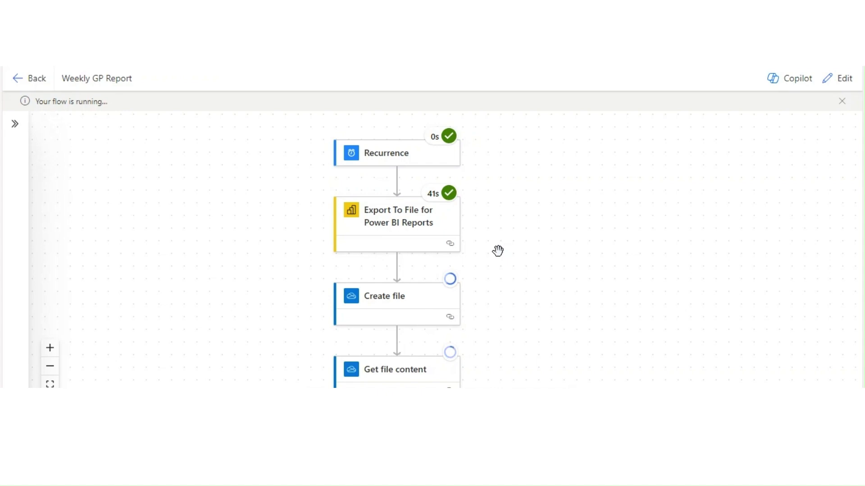
- Confirm every step succeeded through Send an email (V2), then open the Weekly GP Report email in Outlook
left_click_drag(498, 247, 484, 133)
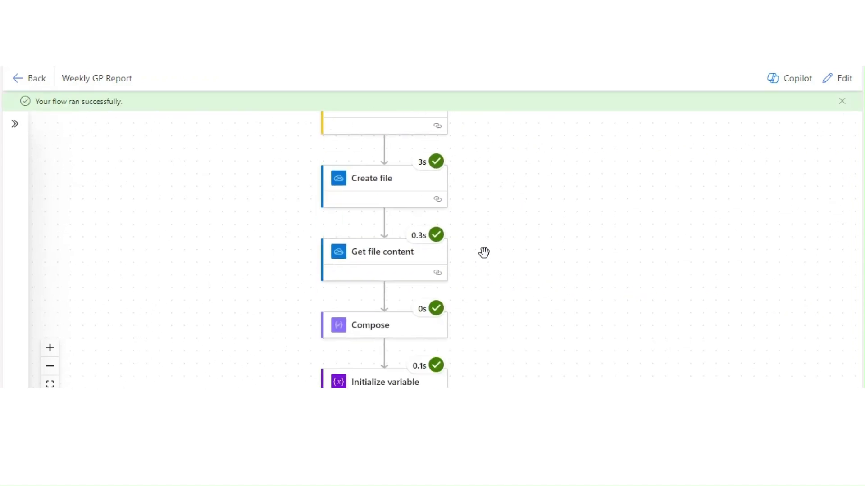
left_click_drag(484, 253, 479, 173)
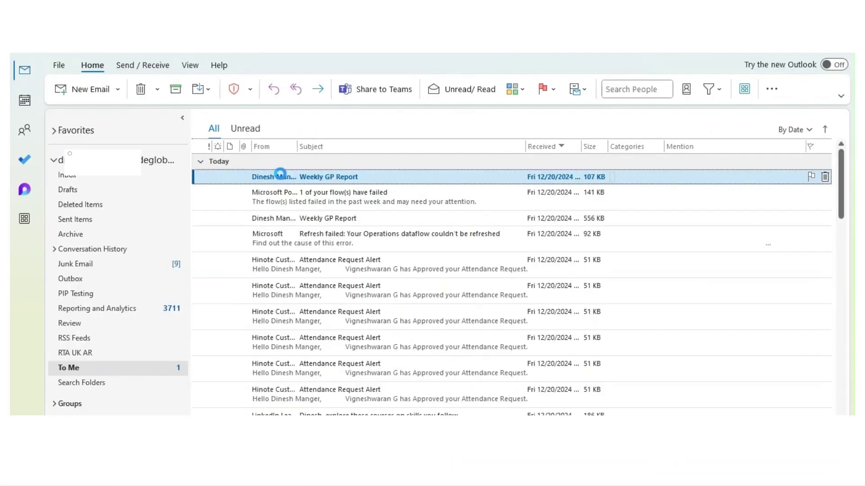
double_click(280, 174)
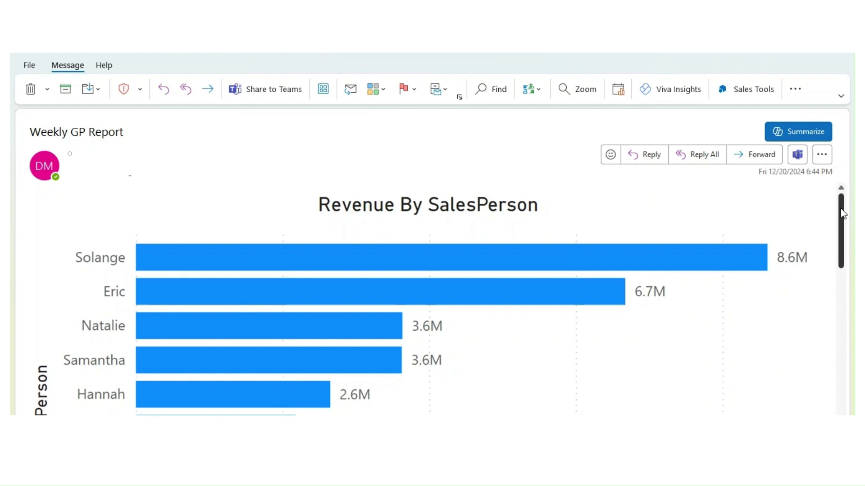
left_click_drag(840, 212, 822, 198)
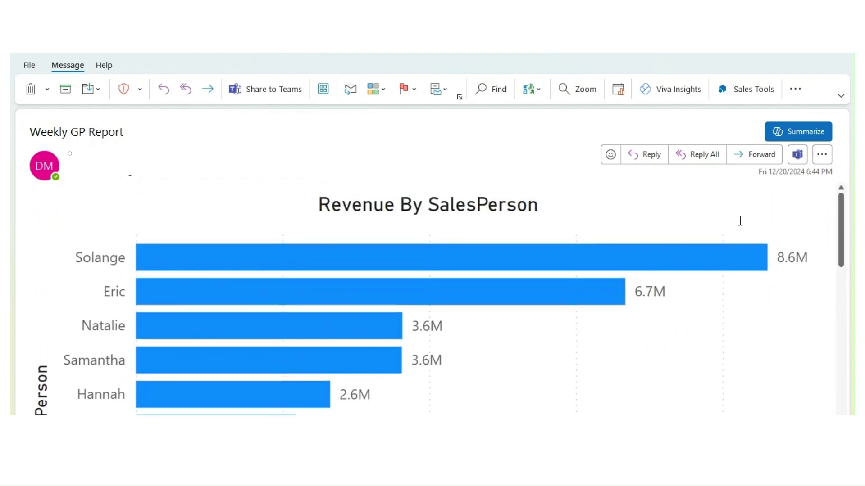